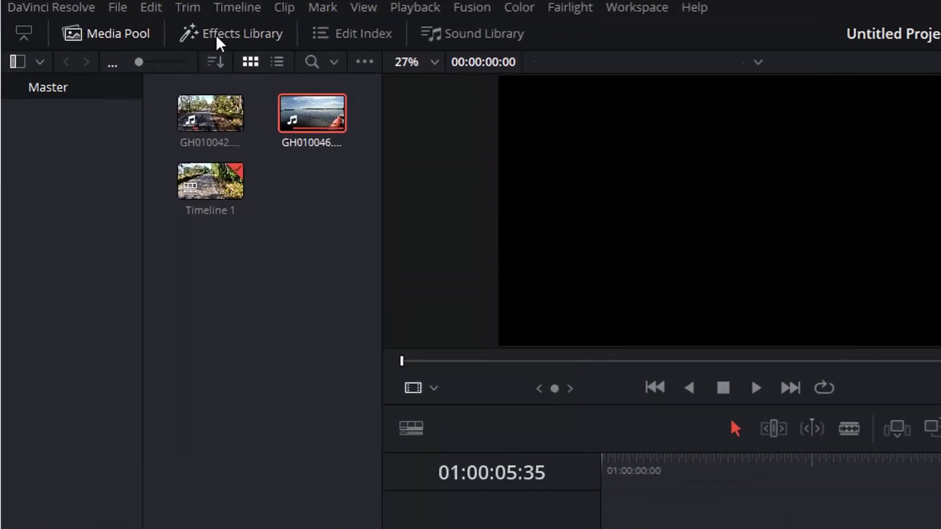
Show Video Transitions in the Effects Library, scrolled down to the Wipe group.
{"action": "left_click", "coordinate": [129, 21]}
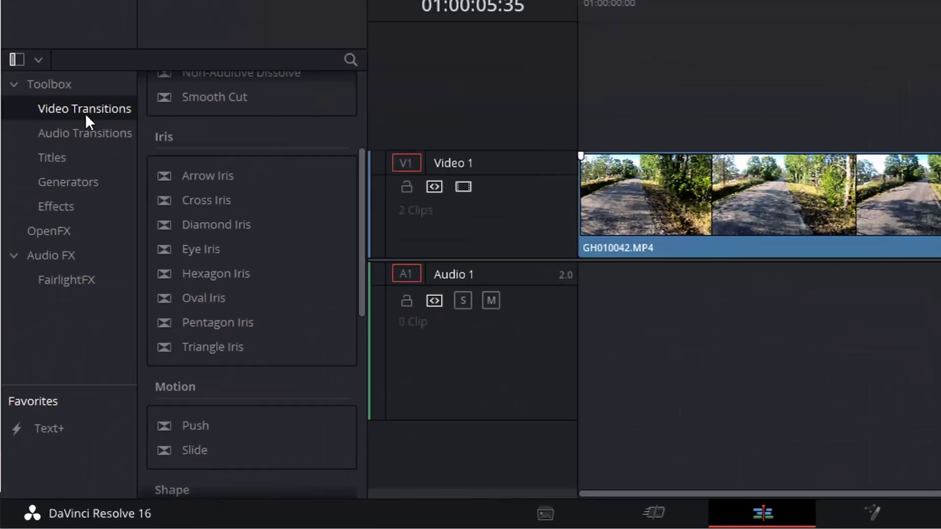
{"action": "left_click", "coordinate": [86, 111]}
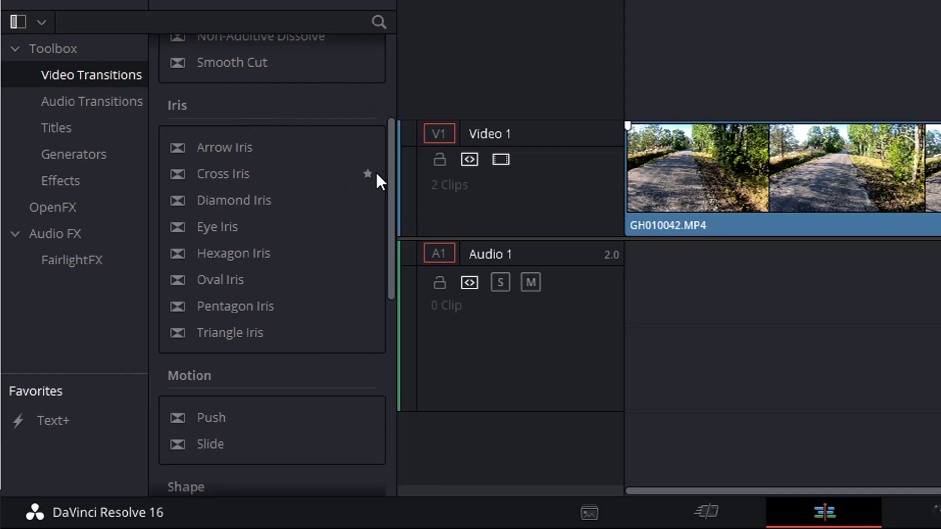
{"action": "left_click_drag", "start_coordinate": [391, 166], "coordinate": [405, 381]}
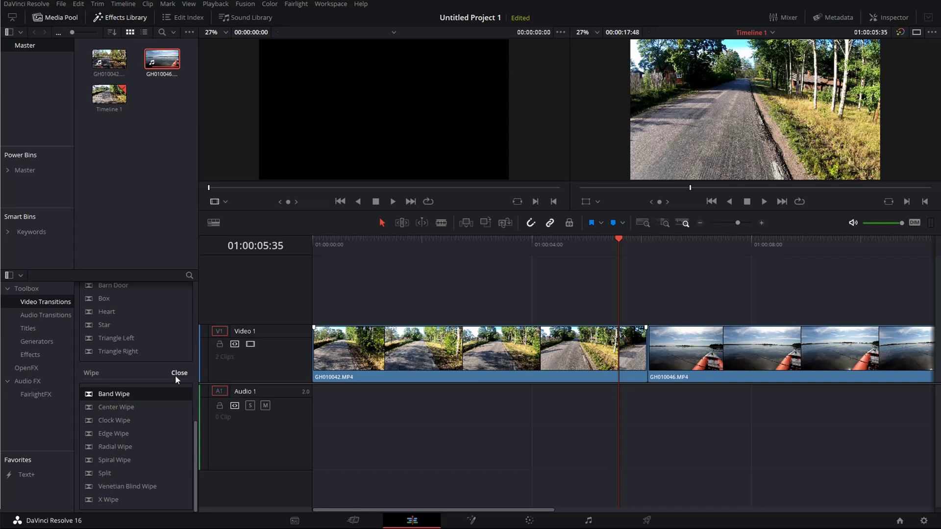
Place a Band Wipe on the cut between the two clips and show its Inspector settings.
{"action": "left_click_drag", "start_coordinate": [130, 398], "coordinate": [654, 358]}
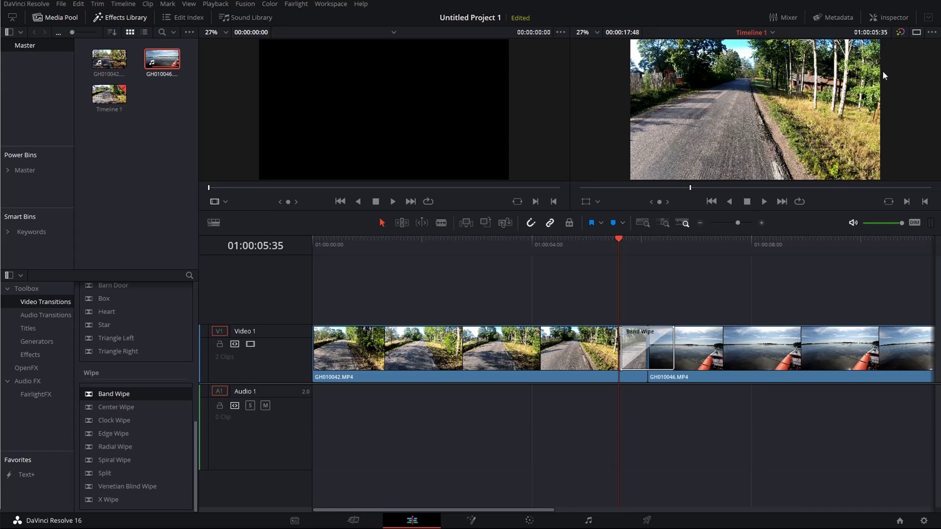
{"action": "left_click", "coordinate": [891, 25]}
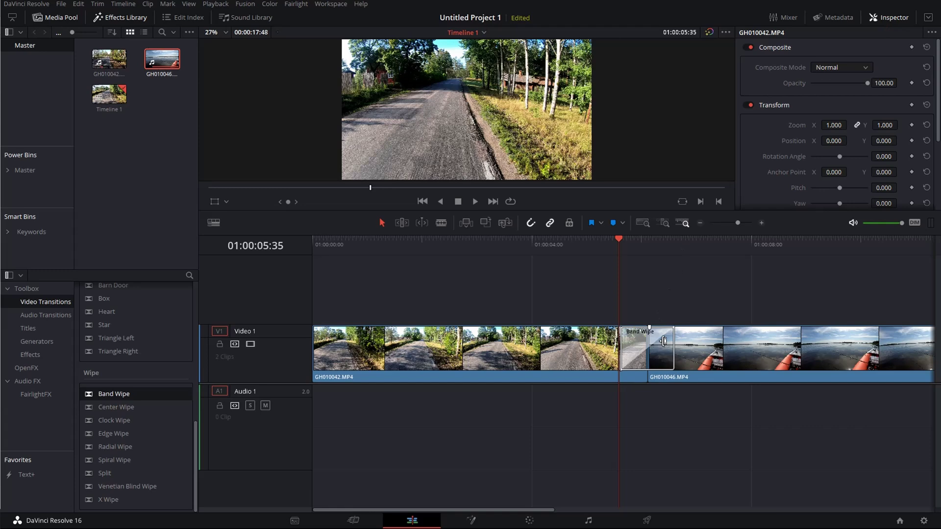
{"action": "left_click", "coordinate": [664, 343]}
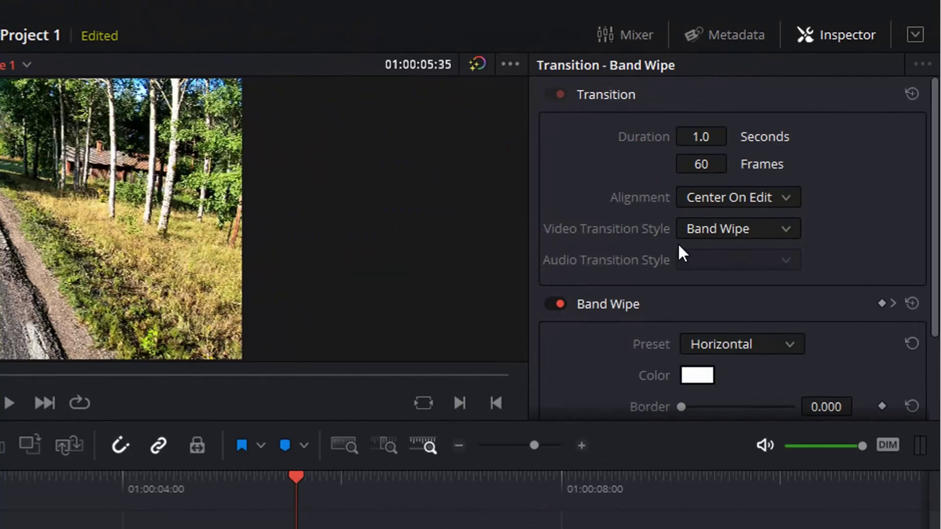
Change the transition style to Slide and play it back to preview.
{"action": "left_click", "coordinate": [786, 228]}
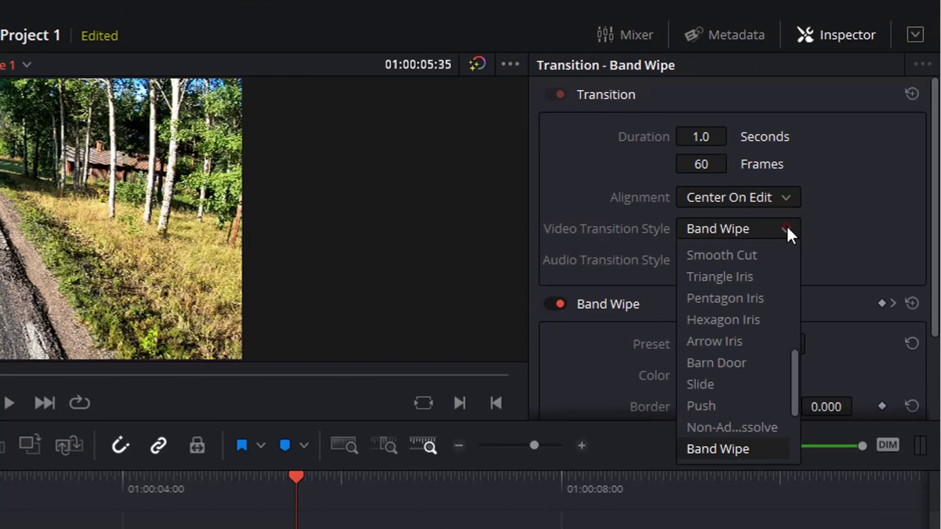
{"action": "left_click", "coordinate": [713, 386]}
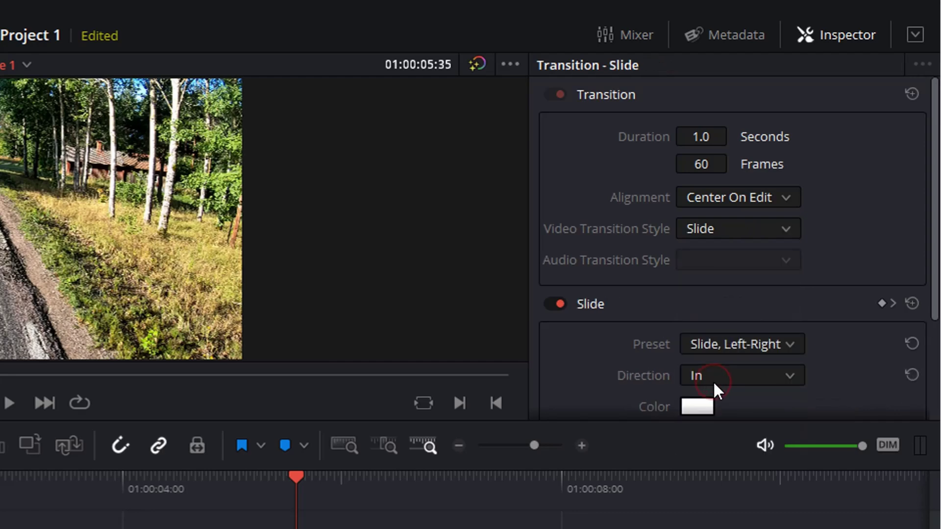
{"action": "left_click", "coordinate": [263, 487]}
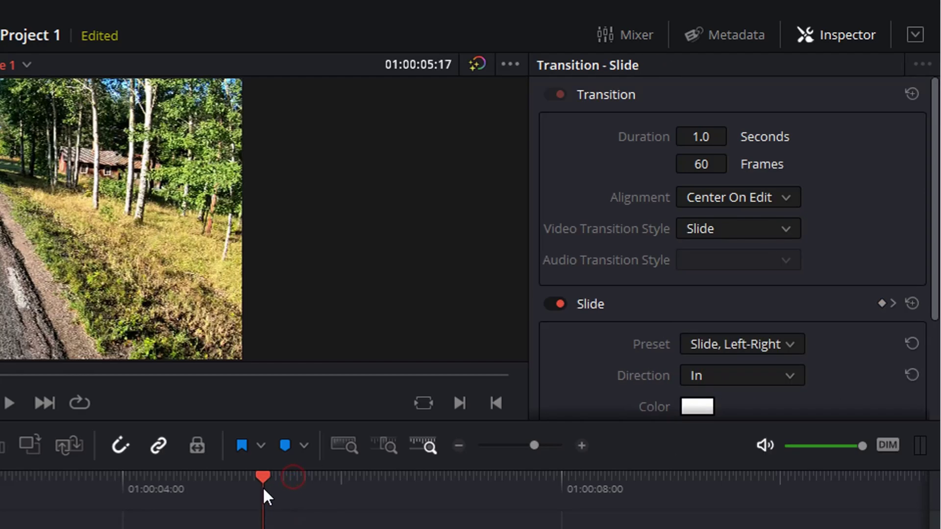
{"action": "key", "text": "space"}
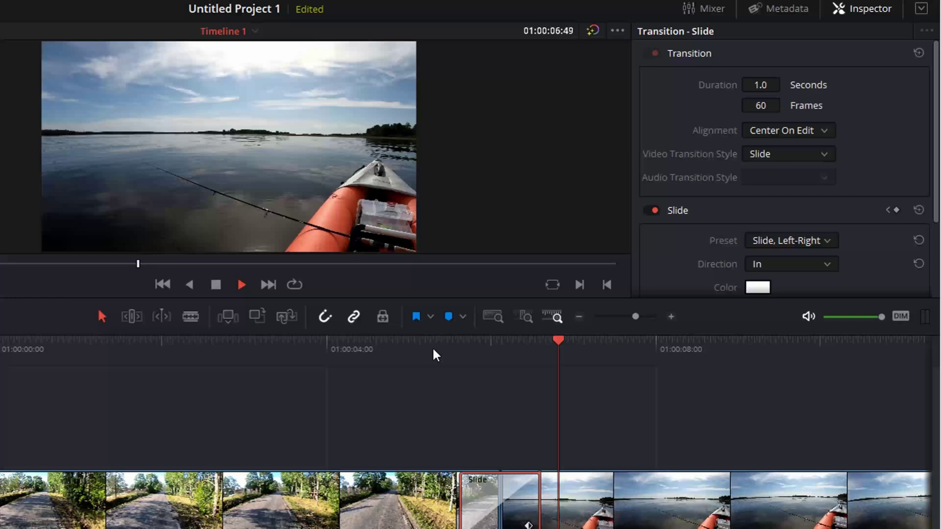
{"action": "key", "text": "space"}
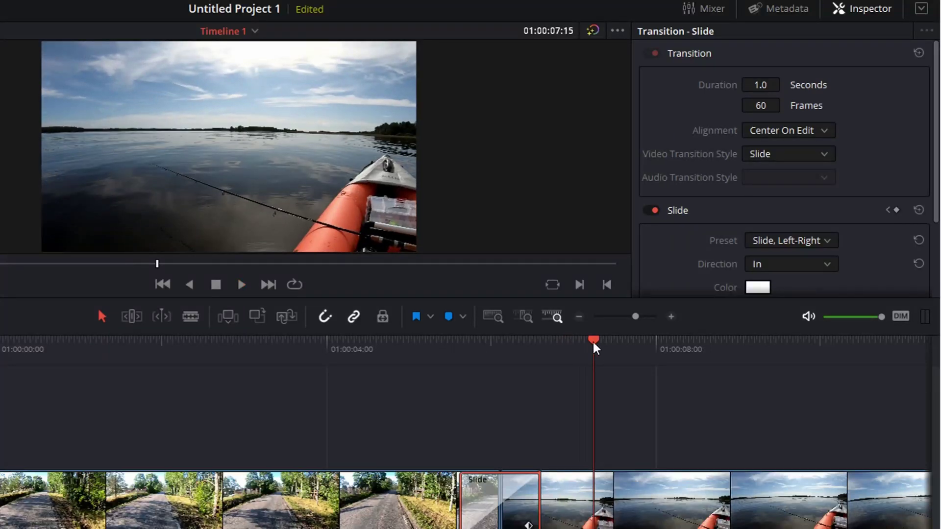
{"action": "left_click_drag", "start_coordinate": [594, 347], "coordinate": [419, 370]}
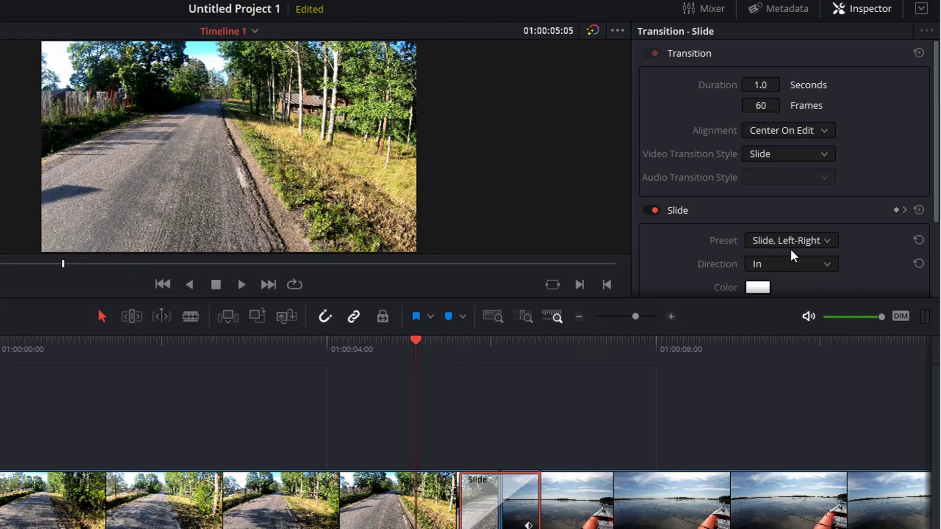
Set the Slide preset to Slide, Right-Left and scrub to mid-transition.
{"action": "left_click", "coordinate": [830, 245]}
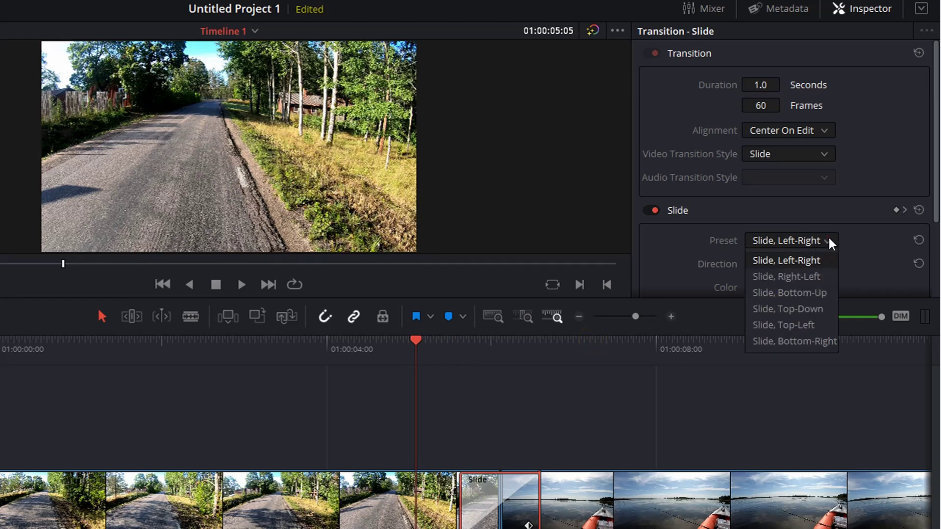
{"action": "left_click", "coordinate": [808, 277]}
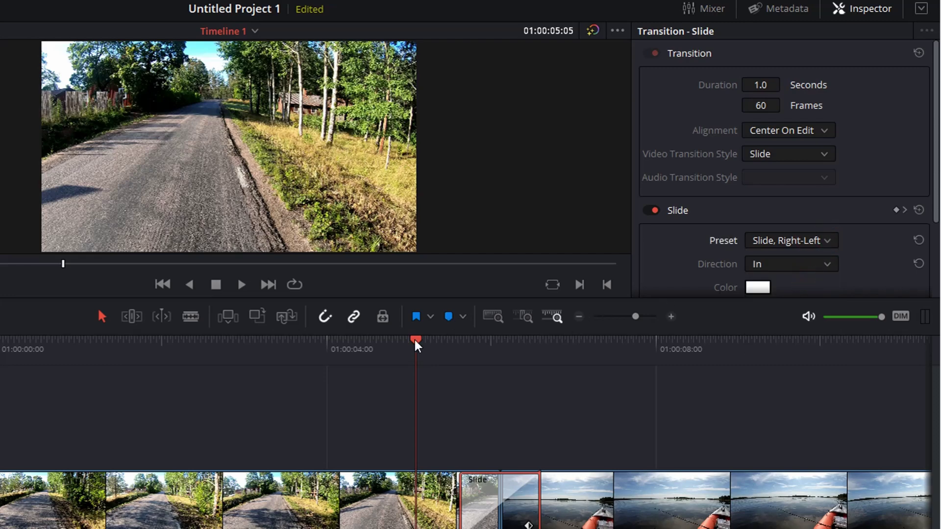
{"action": "left_click_drag", "start_coordinate": [415, 339], "coordinate": [485, 361]}
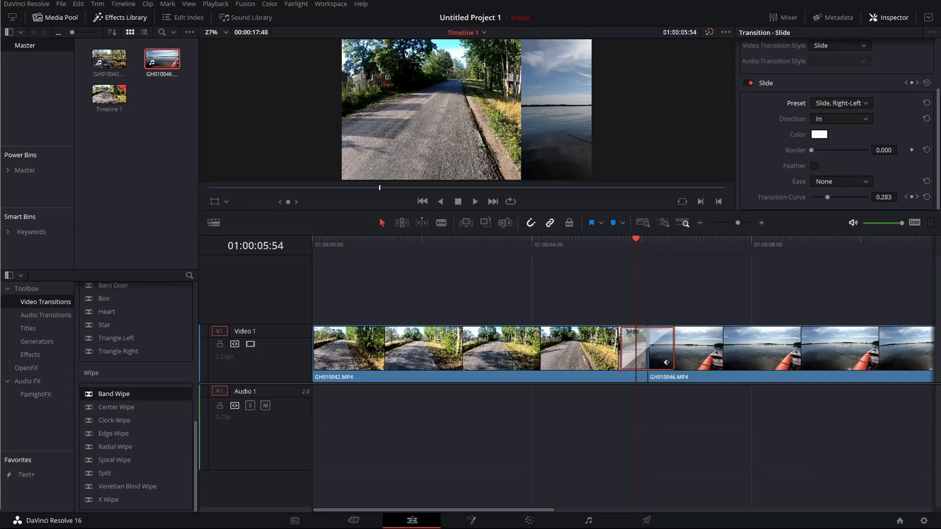
Give the Slide transition a white Border of 70 and scrub through to check it.
{"action": "mouse_move", "coordinate": [937, 105]}
{"action": "left_mouse_down"}
{"action": "mouse_move", "coordinate": [937, 59]}
{"action": "mouse_move", "coordinate": [937, 94]}
{"action": "left_mouse_up"}
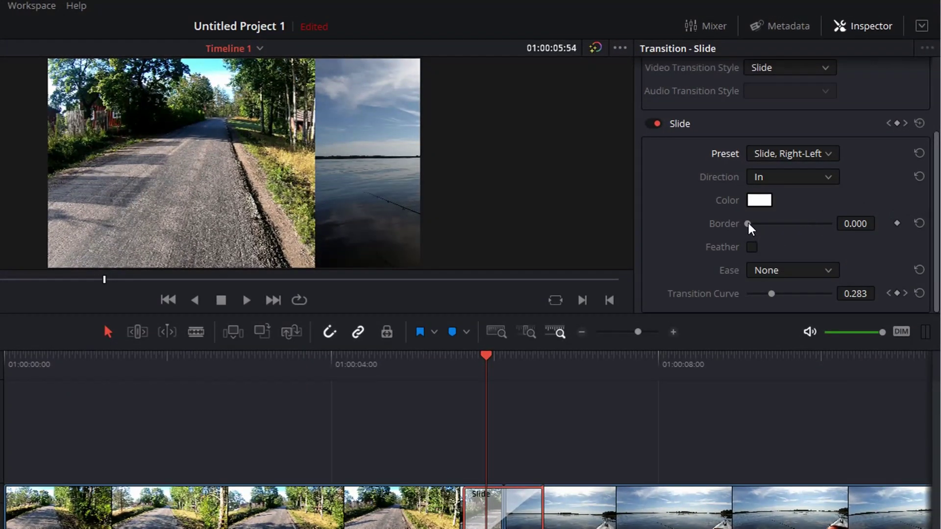
{"action": "left_click_drag", "start_coordinate": [748, 225], "coordinate": [759, 226]}
{"action": "left_click", "coordinate": [853, 224]}
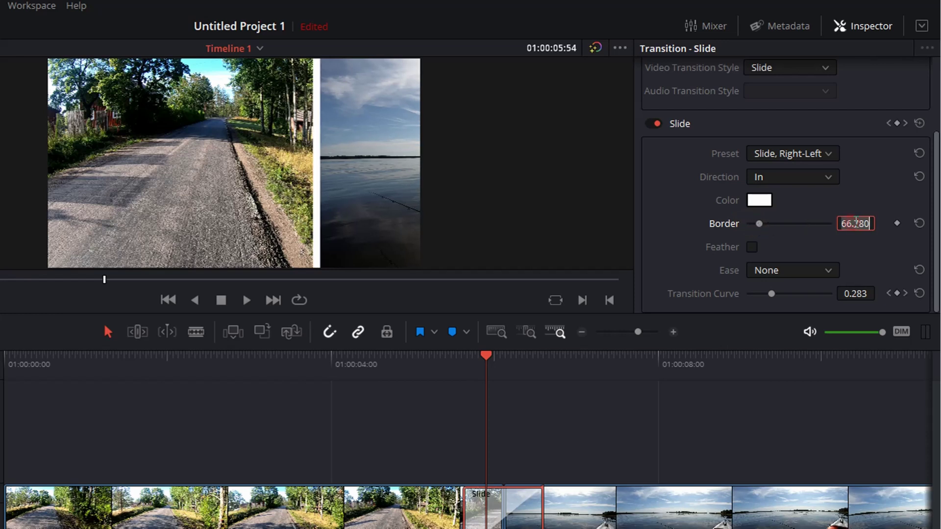
{"action": "key", "text": "BackSpace"}
{"action": "key", "text": "BackSpace"}
{"action": "key", "text": "BackSpace"}
{"action": "key", "text": "BackSpace"}
{"action": "key", "text": "BackSpace"}
{"action": "key", "text": "BackSpace"}
{"action": "type", "text": "70"}
{"action": "key", "text": "Return"}
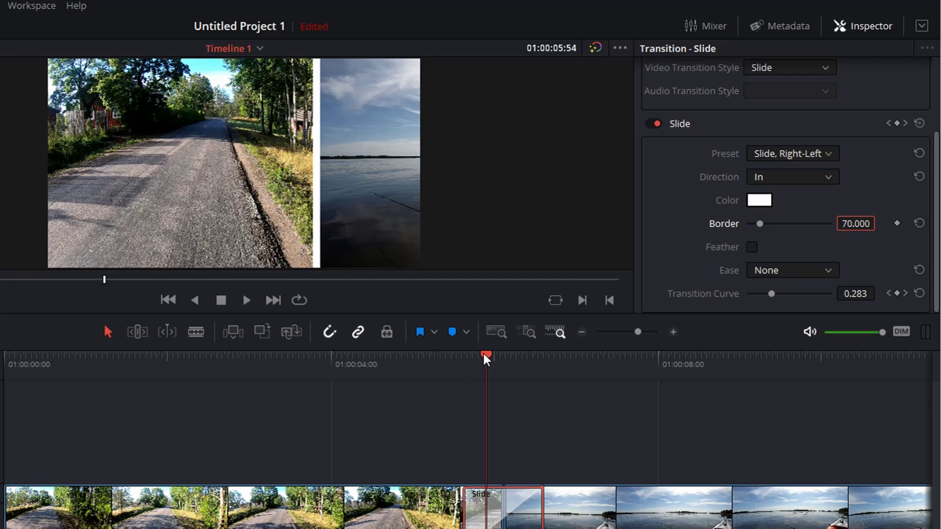
{"action": "mouse_move", "coordinate": [487, 360]}
{"action": "left_mouse_down"}
{"action": "mouse_move", "coordinate": [521, 357]}
{"action": "mouse_move", "coordinate": [485, 356]}
{"action": "mouse_move", "coordinate": [504, 357]}
{"action": "left_mouse_up"}
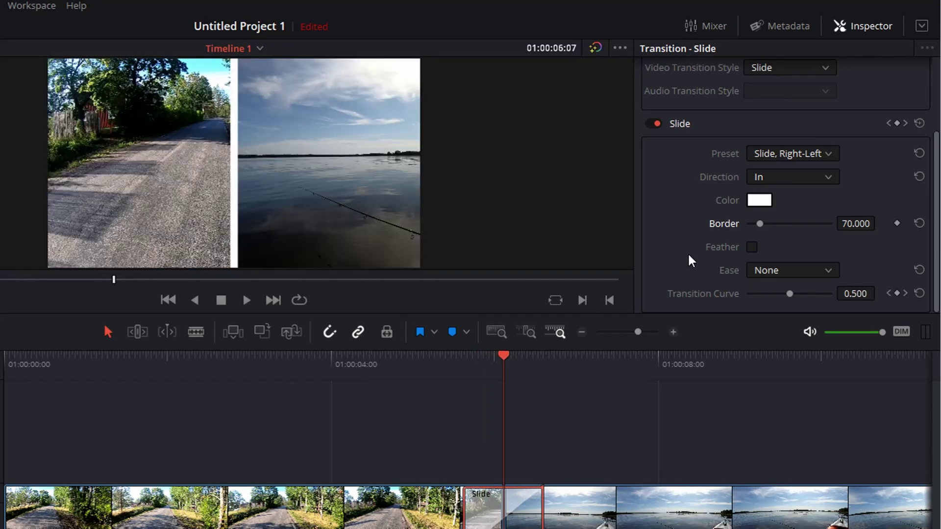
{"action": "left_click", "coordinate": [752, 248]}
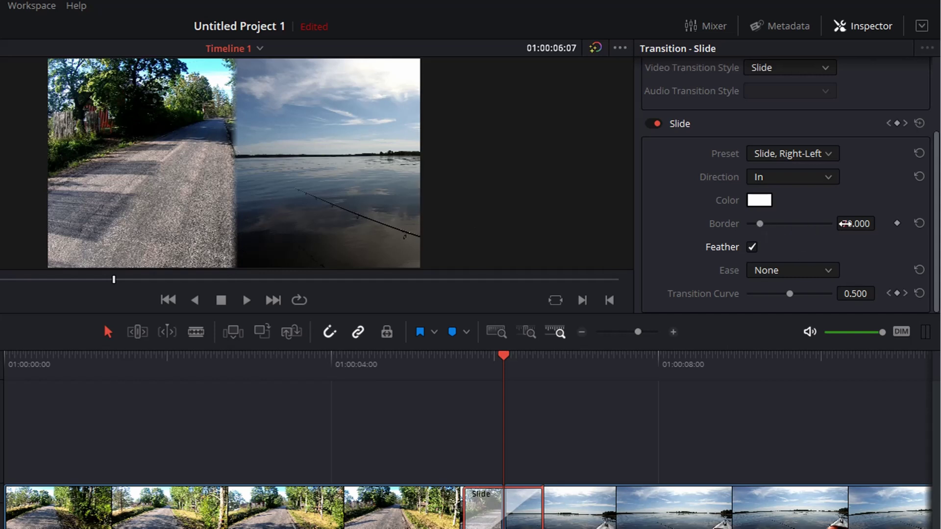
{"action": "left_click", "coordinate": [844, 224]}
{"action": "left_click_drag", "start_coordinate": [843, 223], "coordinate": [865, 223]}
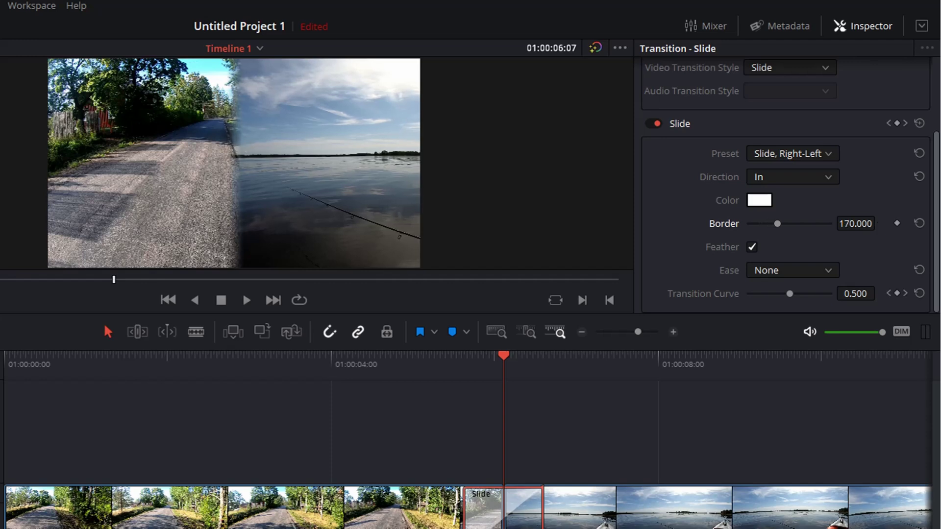
{"action": "left_click_drag", "start_coordinate": [507, 362], "coordinate": [412, 363]}
{"action": "key", "text": "space"}
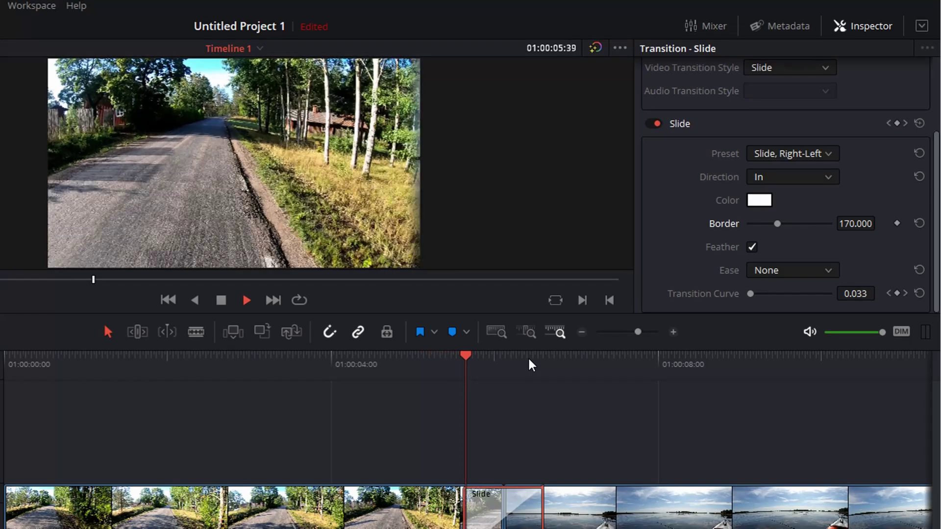
{"action": "key", "text": "space"}
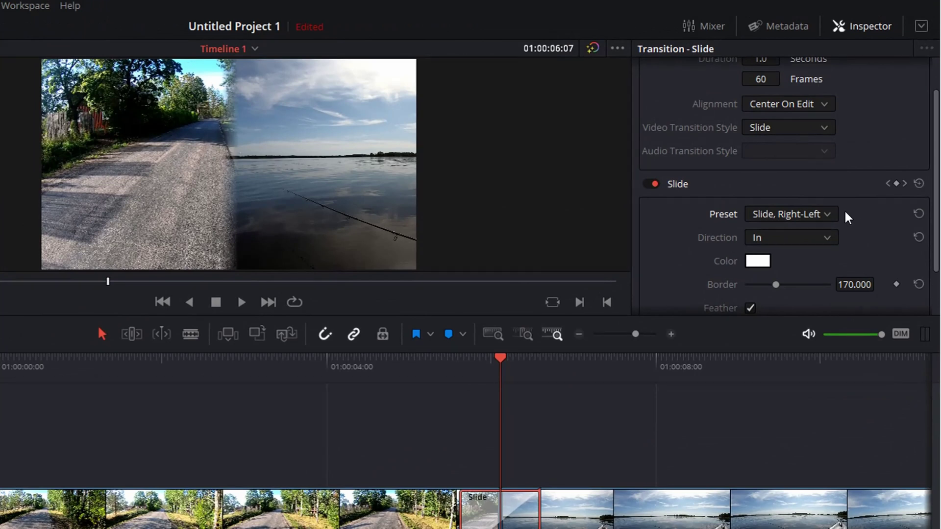
Try the Slide, Top-Down preset and play it from the road clip.
{"action": "left_click", "coordinate": [827, 215]}
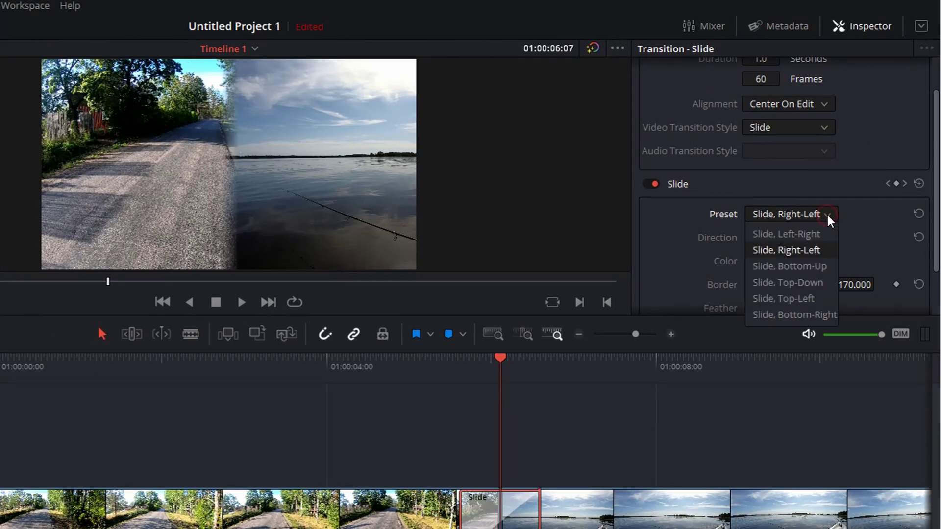
{"action": "left_click", "coordinate": [811, 283]}
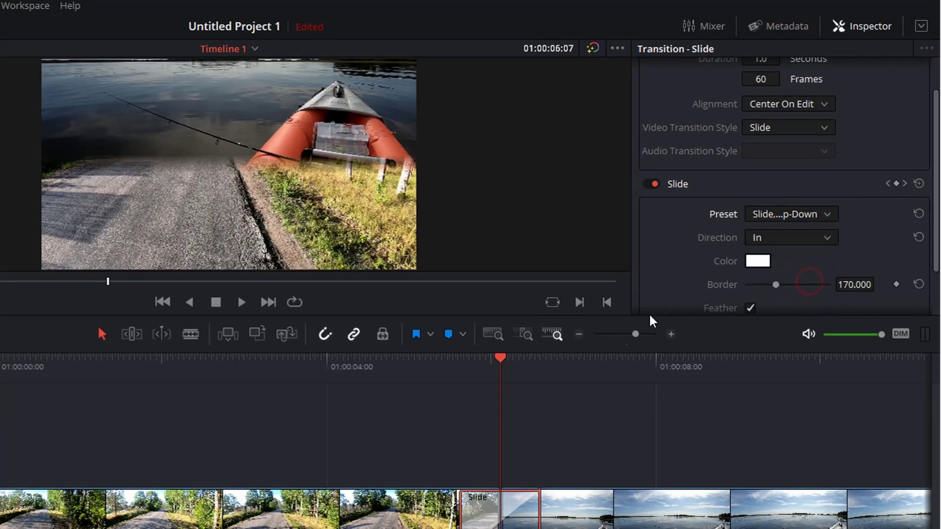
{"action": "left_click_drag", "start_coordinate": [499, 362], "coordinate": [442, 366]}
{"action": "key", "text": "space"}
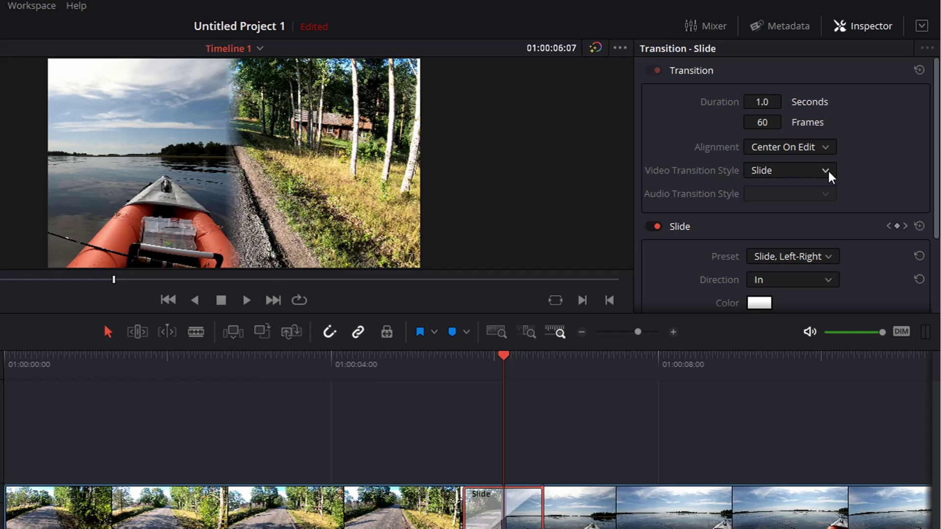
Switch the transition style to Clock Wipe and preview it from the road clip.
{"action": "left_click", "coordinate": [830, 176]}
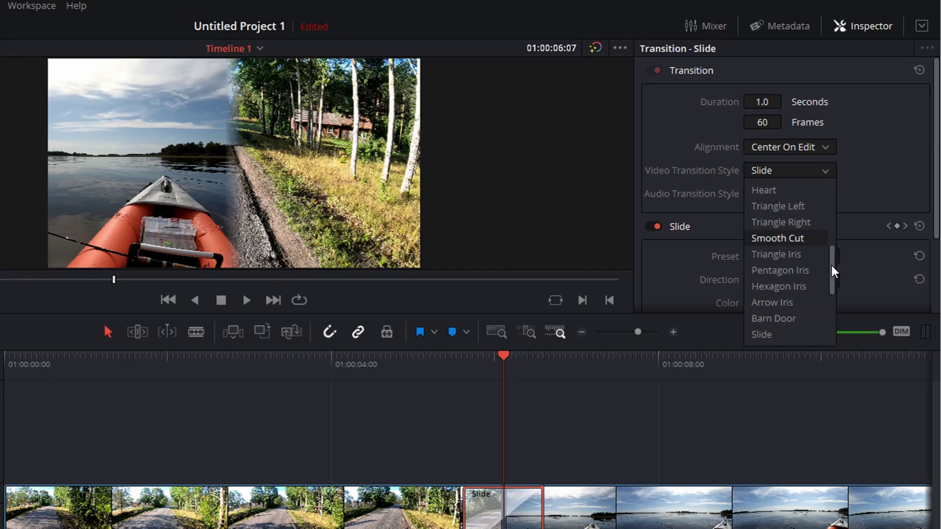
{"action": "left_click_drag", "start_coordinate": [833, 271], "coordinate": [831, 208]}
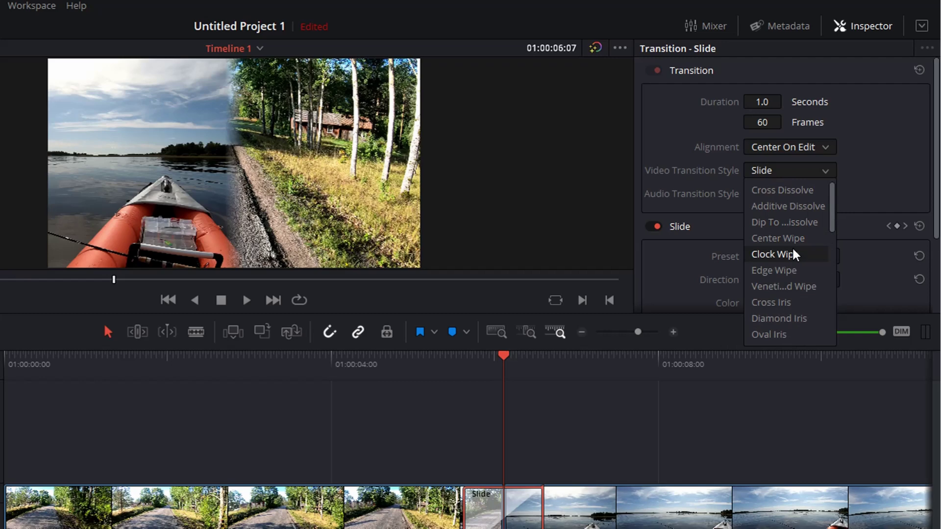
{"action": "left_click", "coordinate": [792, 254]}
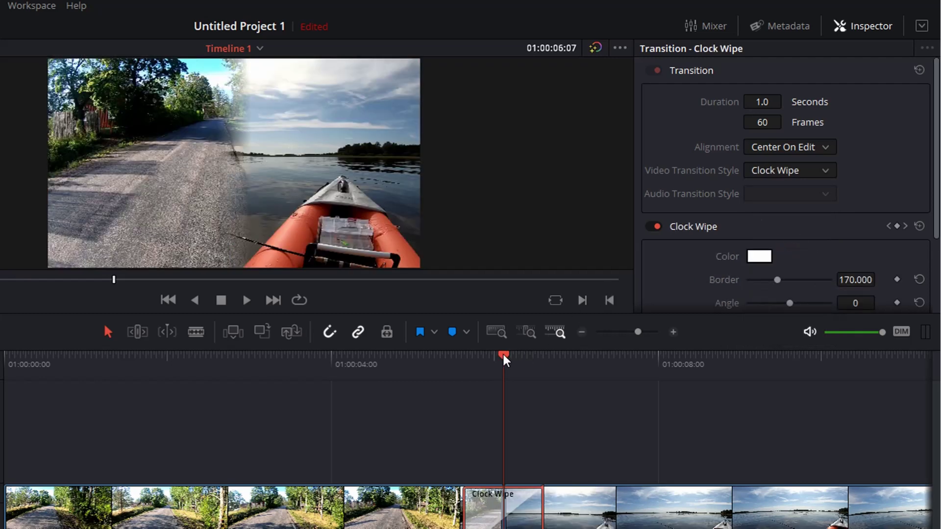
{"action": "left_click_drag", "start_coordinate": [504, 358], "coordinate": [461, 363]}
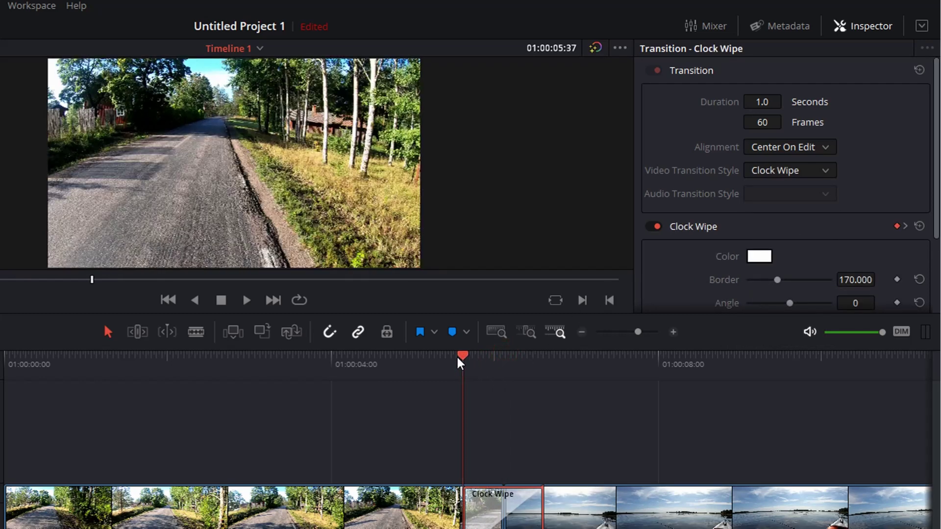
{"action": "key", "text": "space"}
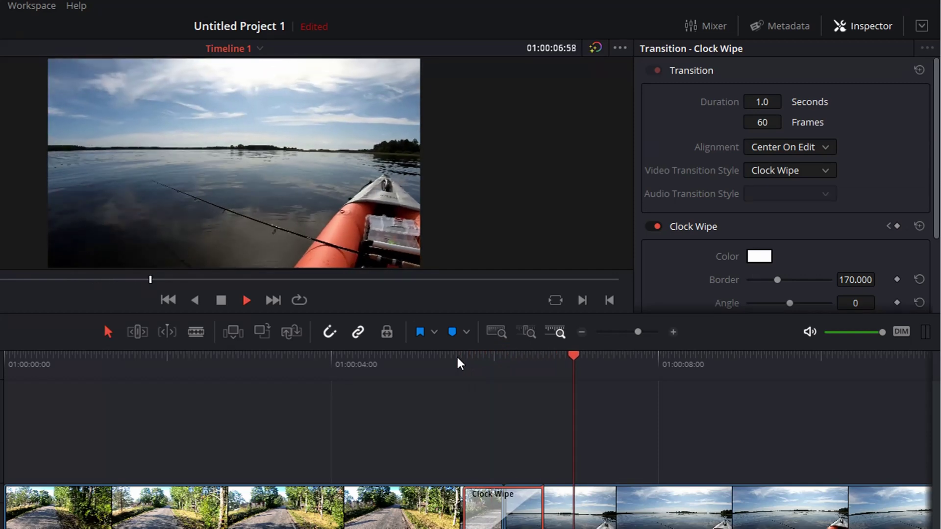
{"action": "key", "text": "space"}
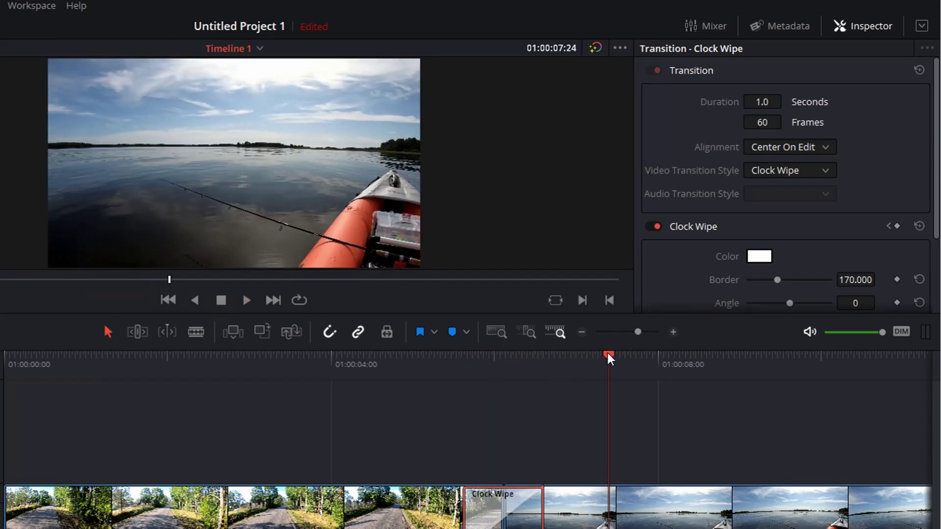
{"action": "left_click_drag", "start_coordinate": [609, 357], "coordinate": [506, 375]}
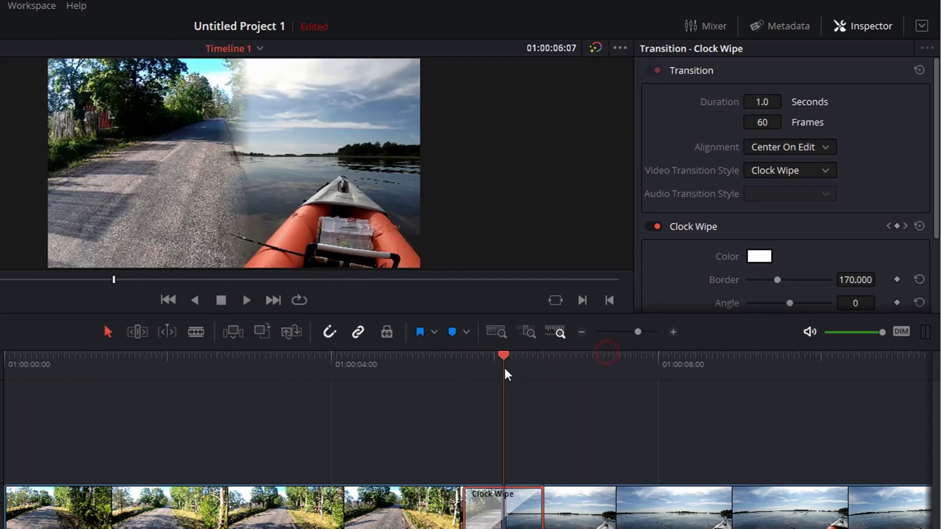
Switch the transition style to Eye Iris and preview it from the road clip.
{"action": "left_click", "coordinate": [827, 172]}
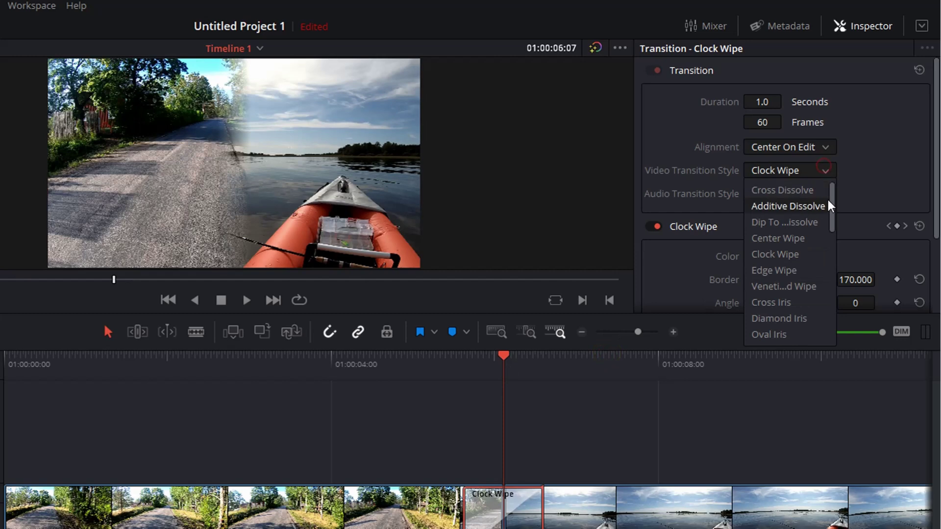
{"action": "left_click_drag", "start_coordinate": [831, 204], "coordinate": [832, 324]}
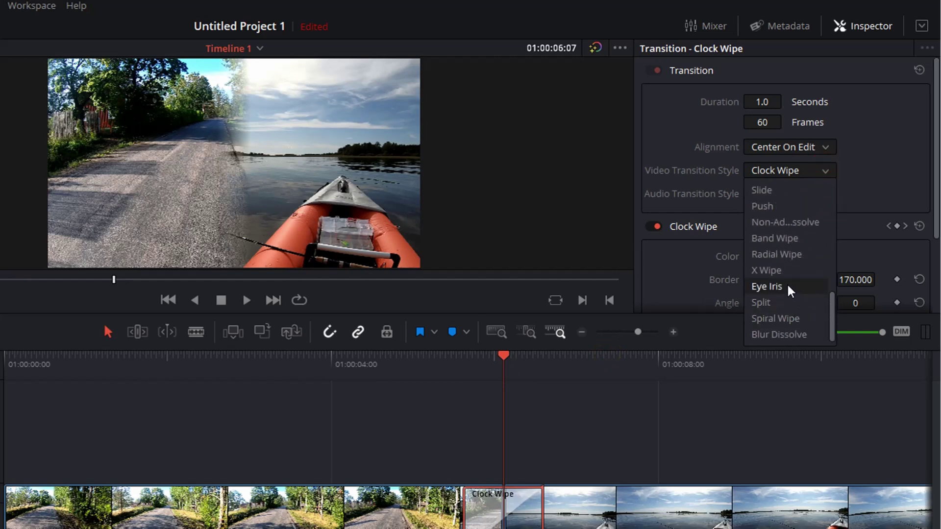
{"action": "left_click", "coordinate": [790, 289]}
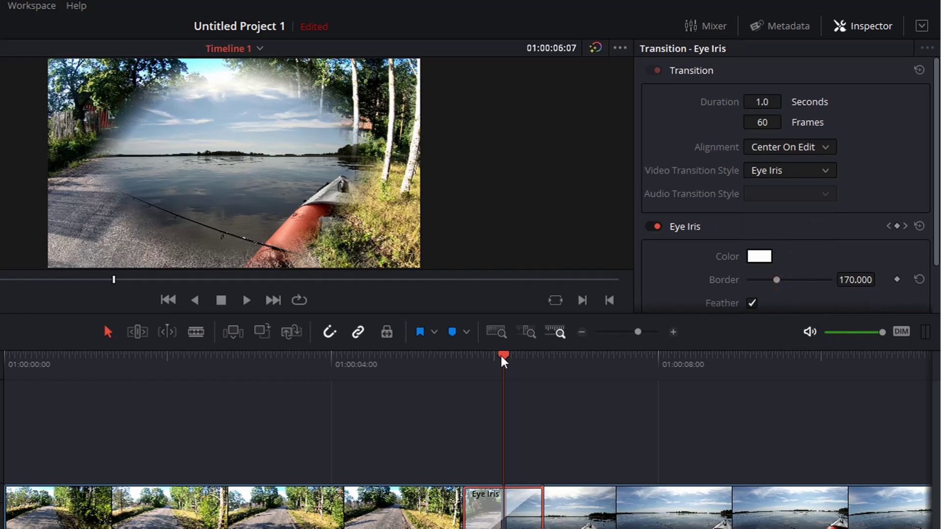
{"action": "left_click_drag", "start_coordinate": [503, 361], "coordinate": [467, 363]}
{"action": "key", "text": "space"}
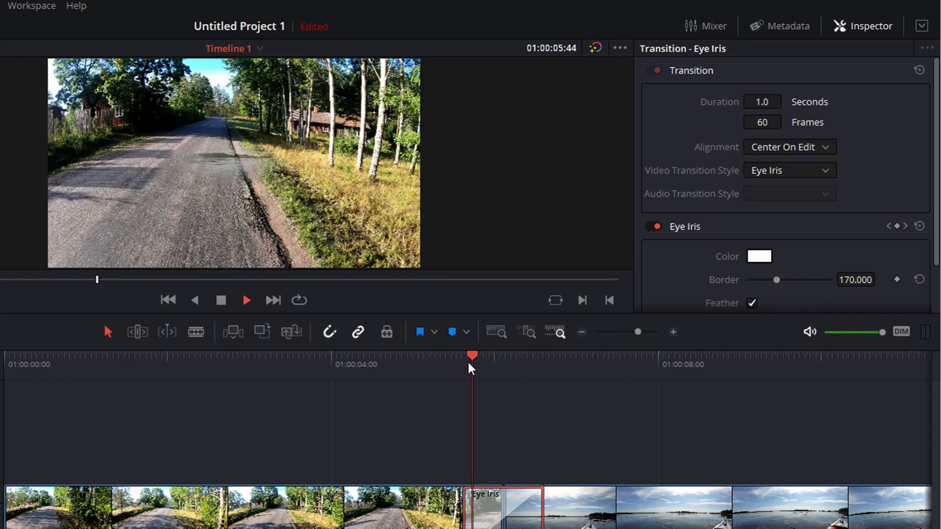
{"action": "key", "text": "space"}
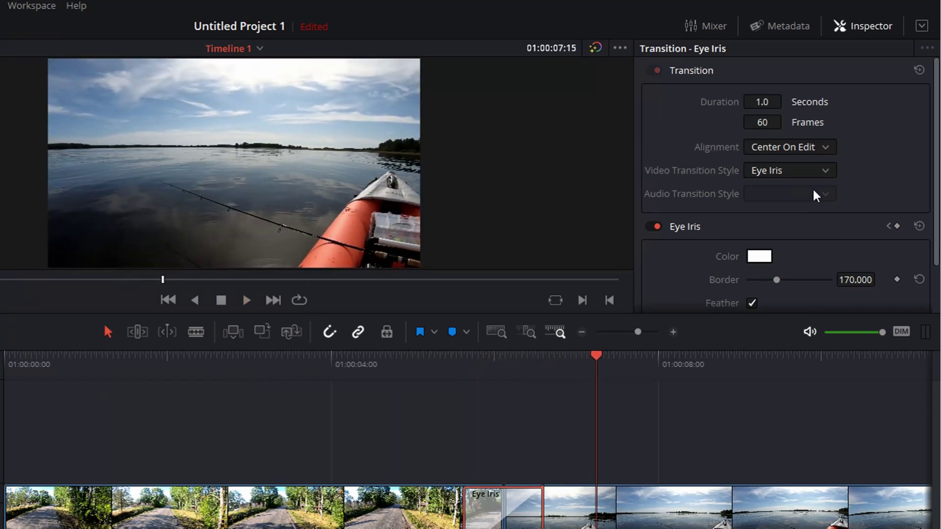
{"action": "left_click", "coordinate": [826, 172]}
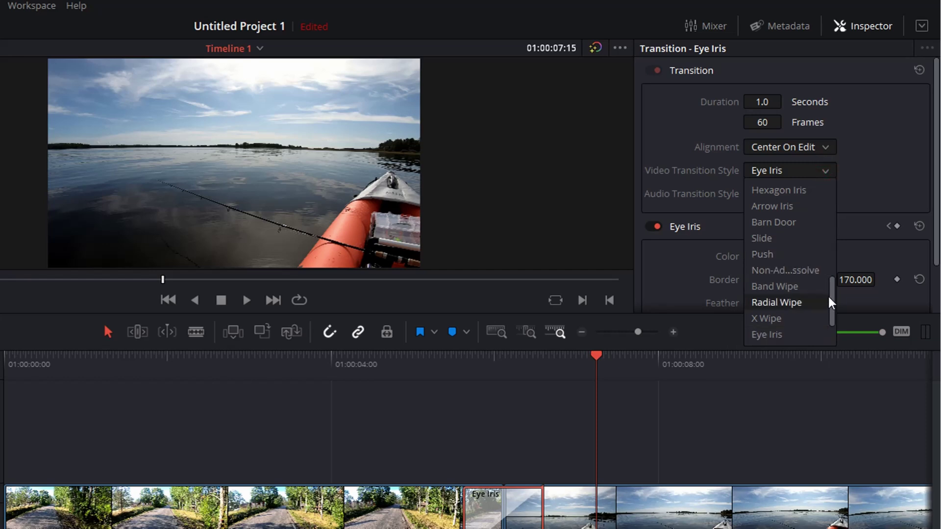
Choose Barn Door as the transition style and scrub into it.
{"action": "left_click_drag", "start_coordinate": [834, 303], "coordinate": [837, 287]}
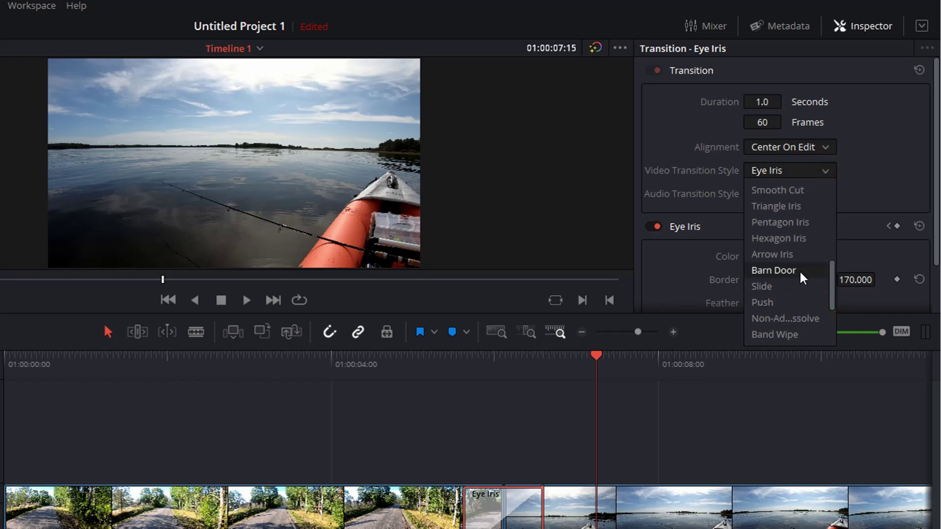
{"action": "left_click", "coordinate": [800, 273]}
{"action": "left_click_drag", "start_coordinate": [598, 357], "coordinate": [531, 361]}
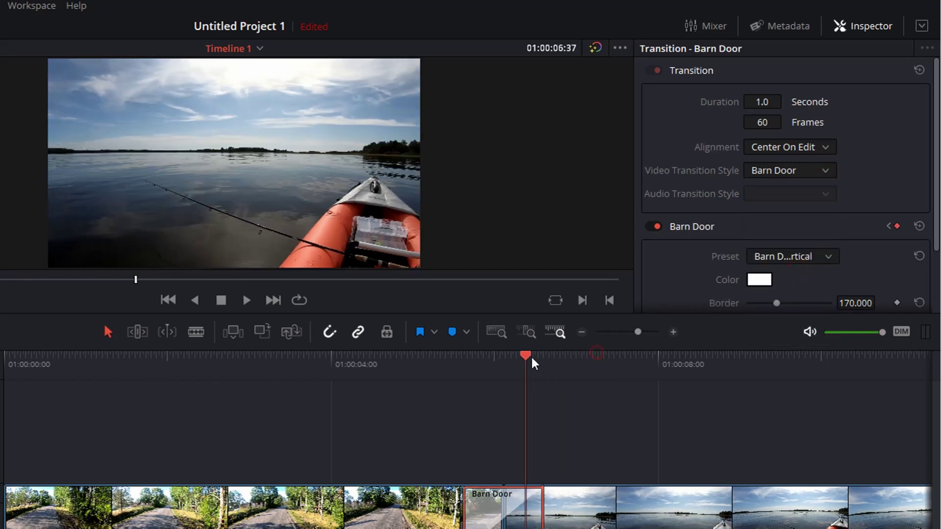